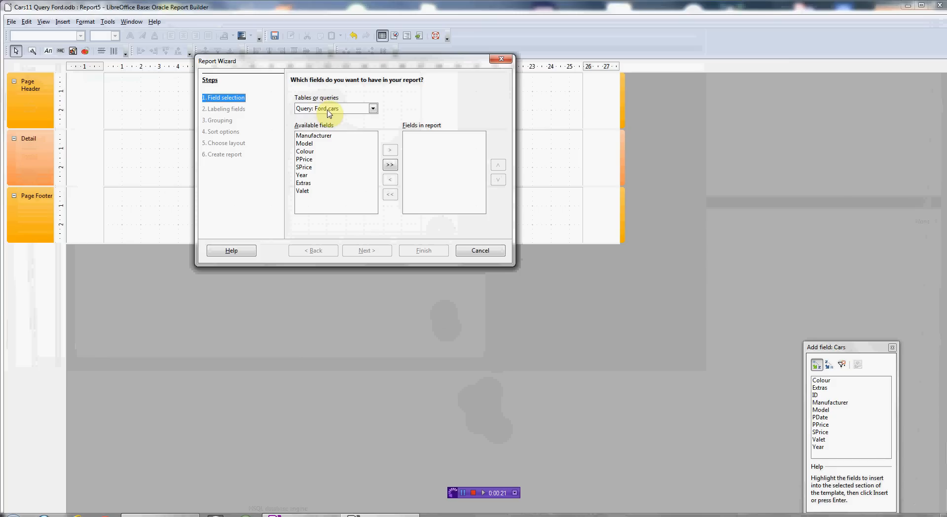
Include all fields of the Ford cars query in the report except PPrice and Year
{"action": "left_click", "coordinate": [390, 165]}
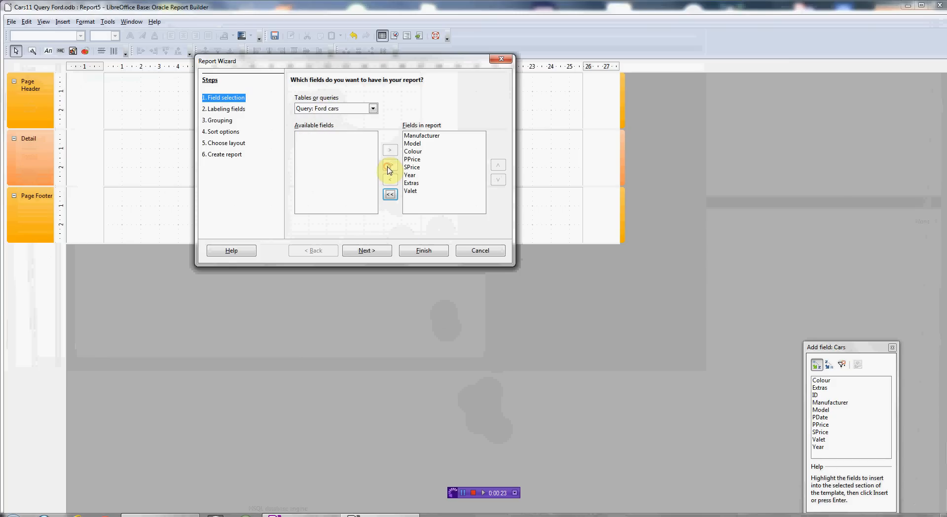
{"action": "left_click", "coordinate": [413, 158]}
{"action": "left_click", "coordinate": [390, 180]}
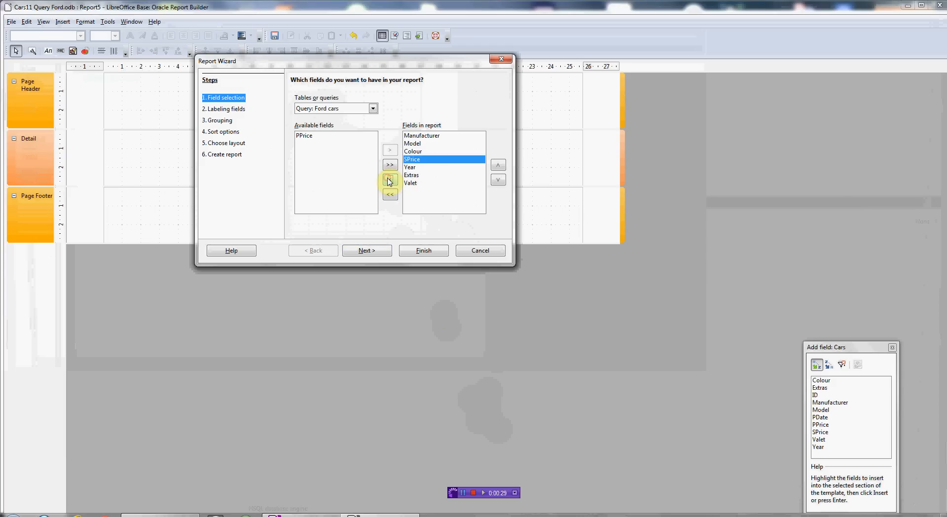
{"action": "left_click", "coordinate": [412, 168]}
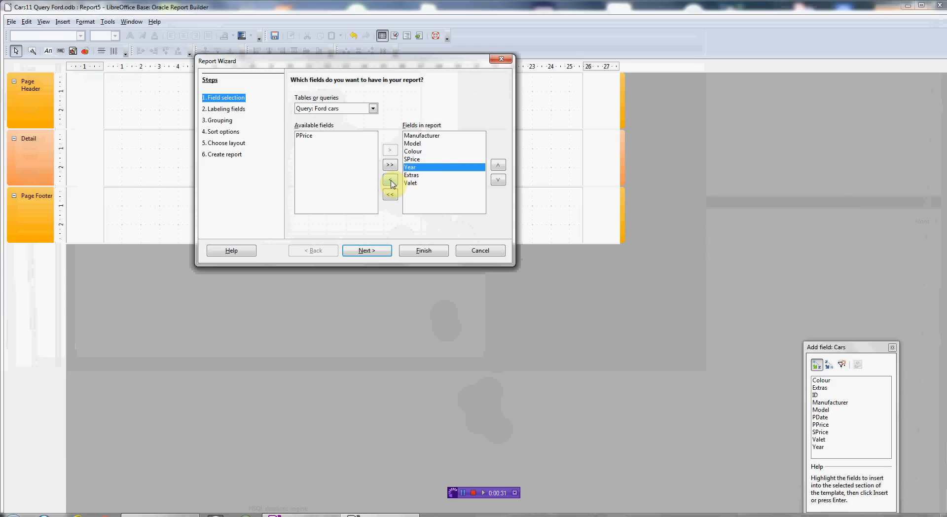
{"action": "left_click", "coordinate": [390, 181]}
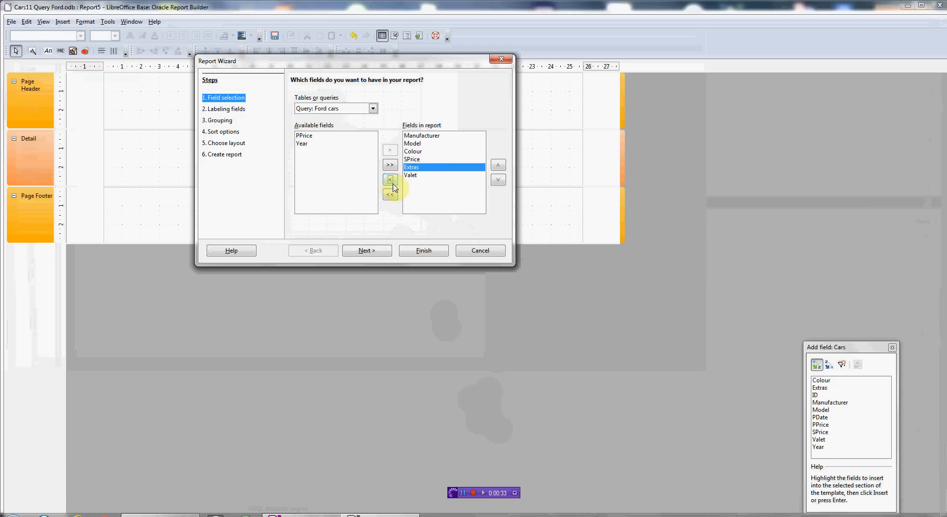
{"action": "left_click", "coordinate": [375, 252]}
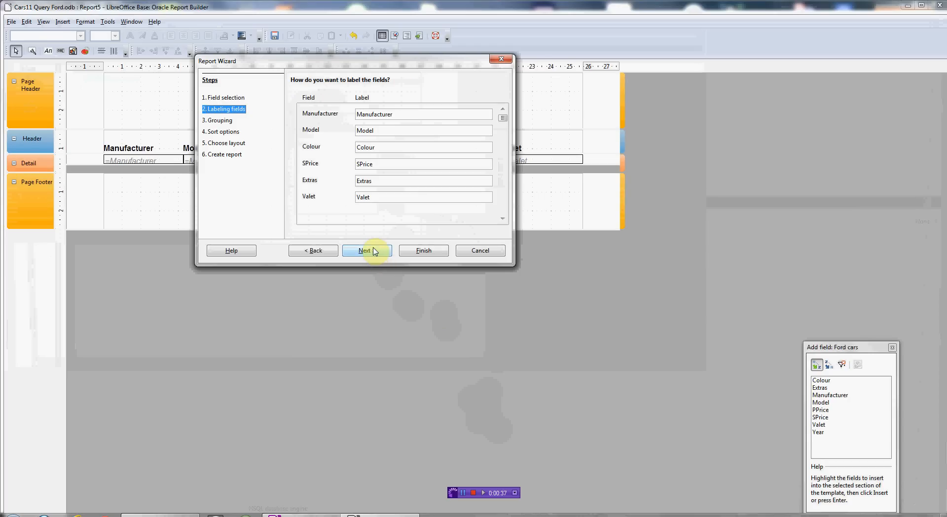
Keep the default field labels and proceed to the layout choice without adding any grouping or sorting
{"action": "left_click", "coordinate": [372, 251]}
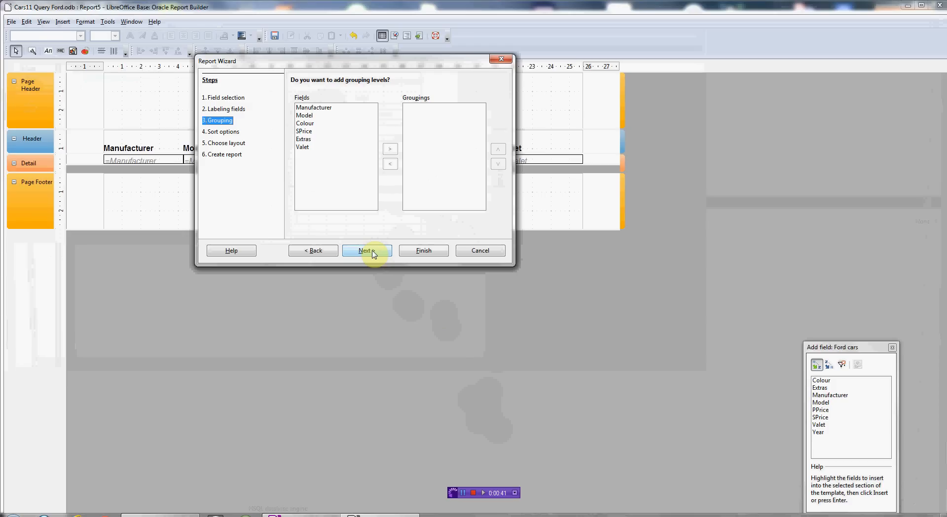
{"action": "left_click", "coordinate": [373, 252]}
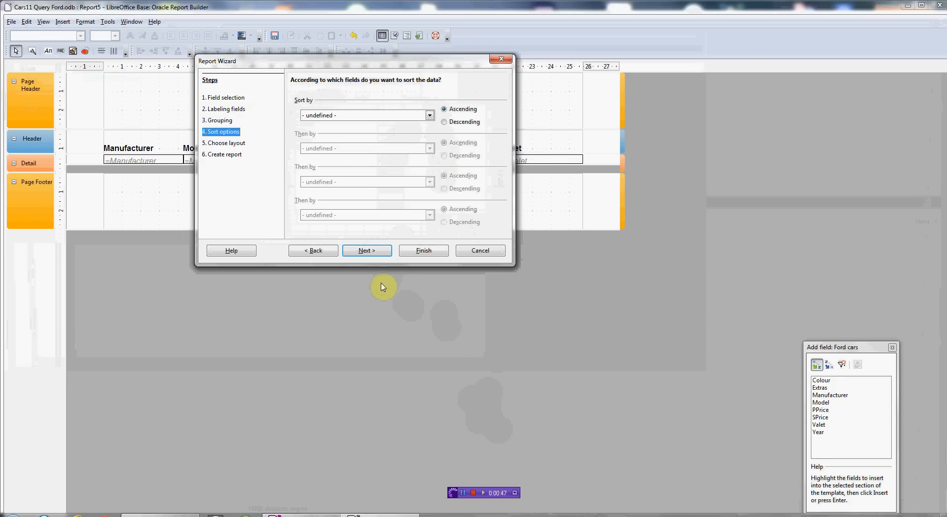
{"action": "left_click", "coordinate": [374, 253]}
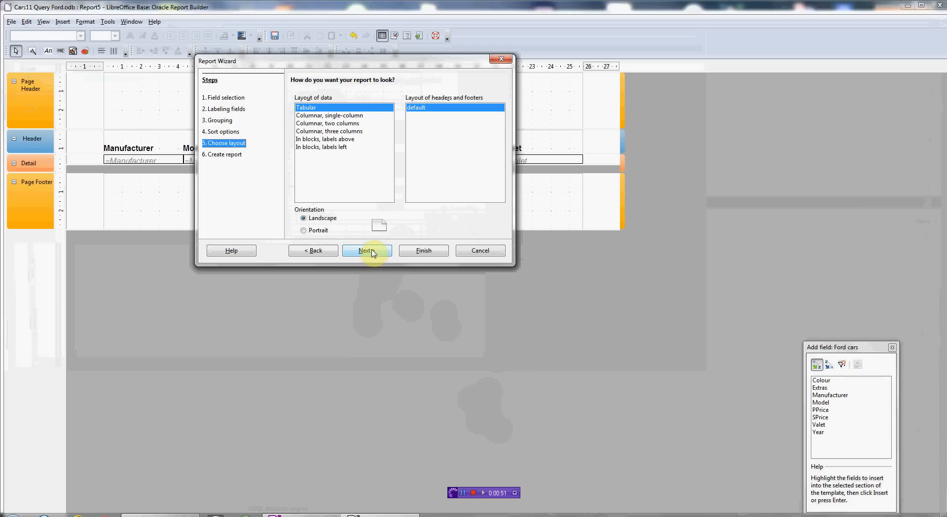
Preview the single-, two- and three-column columnar layouts, and settle on the Tabular layout in landscape orientation
{"action": "left_click_drag", "start_coordinate": [420, 63], "coordinate": [625, 170]}
{"action": "left_click", "coordinate": [529, 225]}
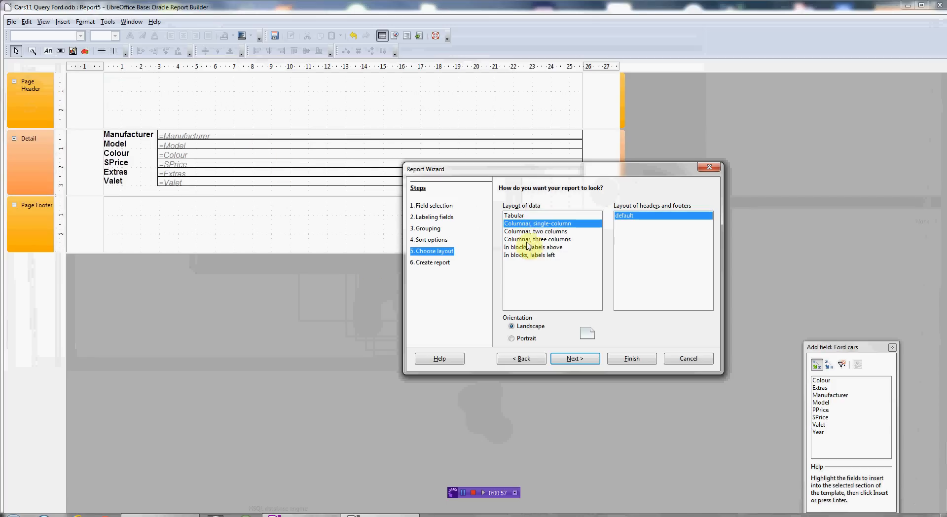
{"action": "left_click", "coordinate": [540, 232]}
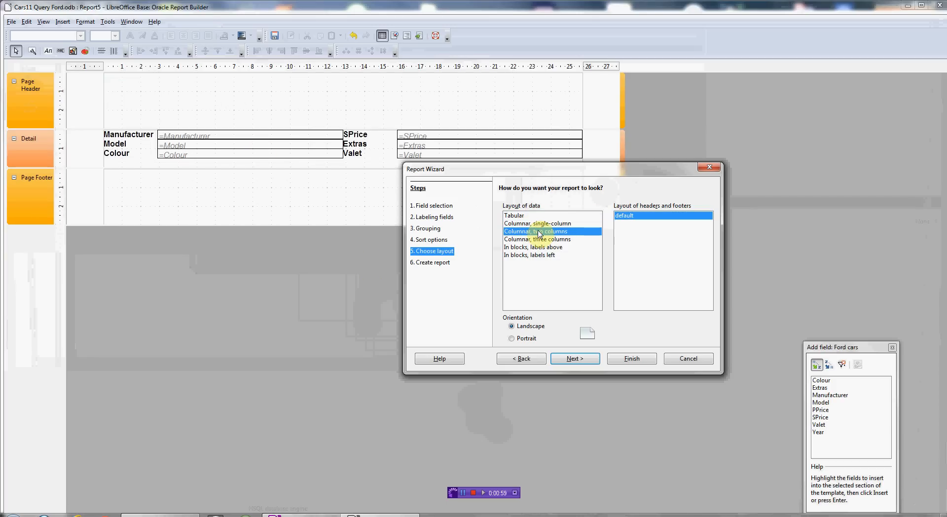
{"action": "left_click", "coordinate": [539, 240]}
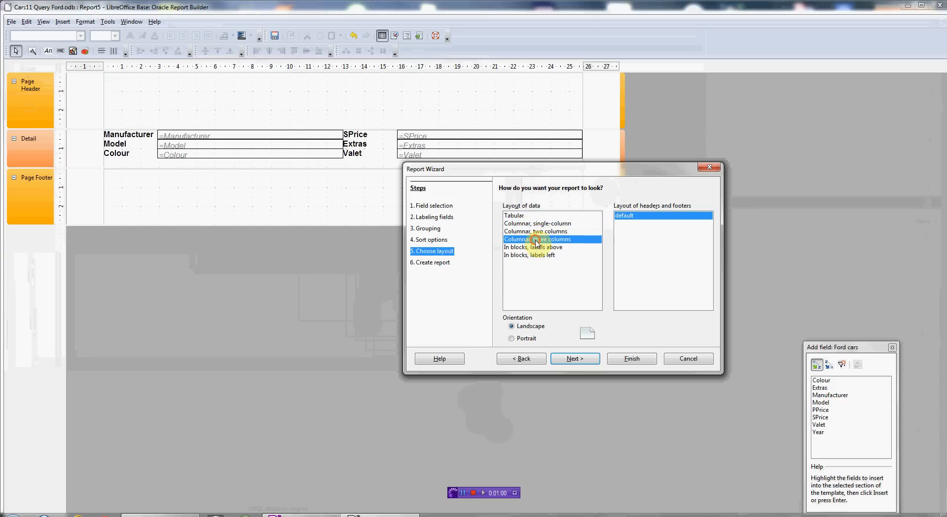
{"action": "left_click", "coordinate": [516, 216]}
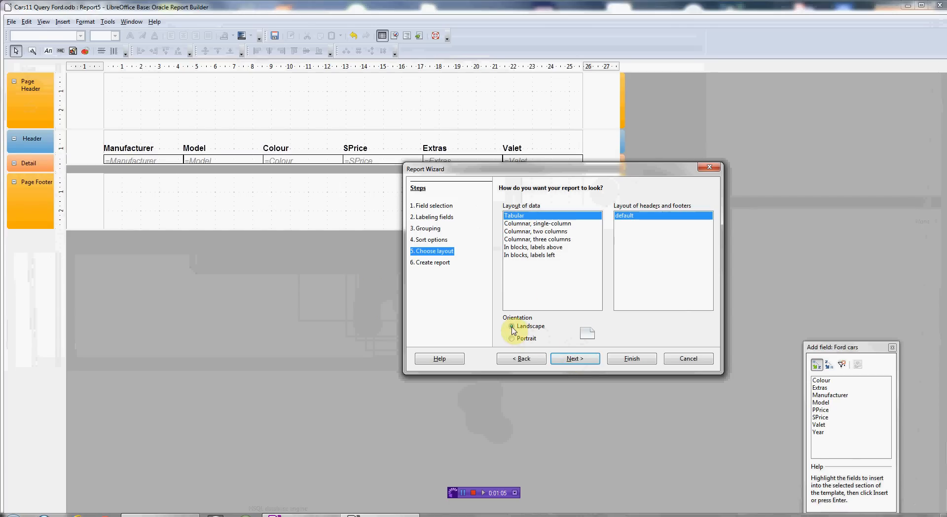
{"action": "left_click", "coordinate": [576, 360]}
Finish the wizard as a dynamic report titled Ford cars, choosing to modify the report layout
{"action": "left_click_drag", "start_coordinate": [558, 168], "coordinate": [507, 123]}
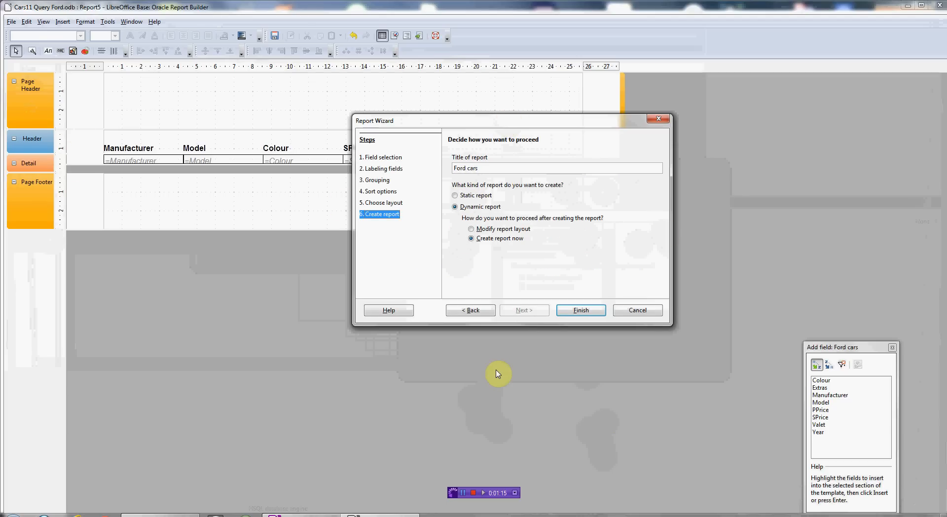
{"action": "left_click", "coordinate": [471, 229]}
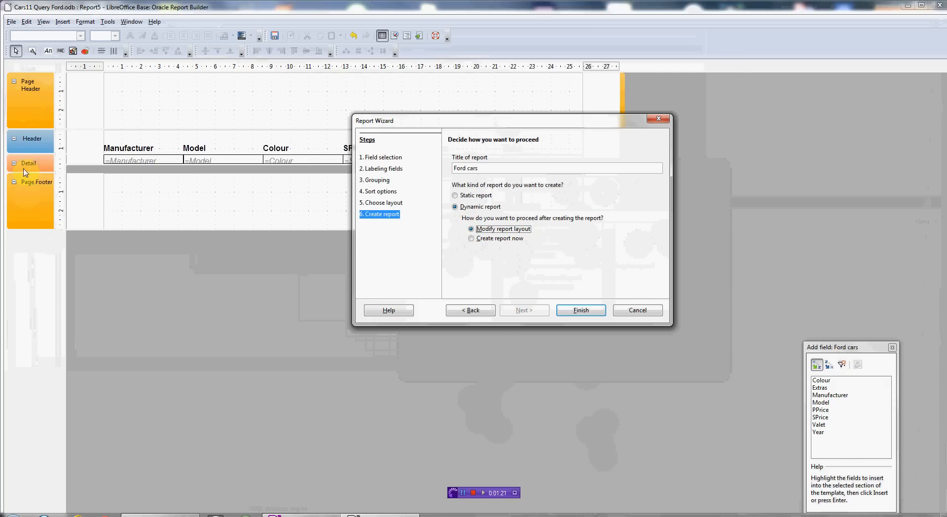
{"action": "left_click", "coordinate": [590, 311]}
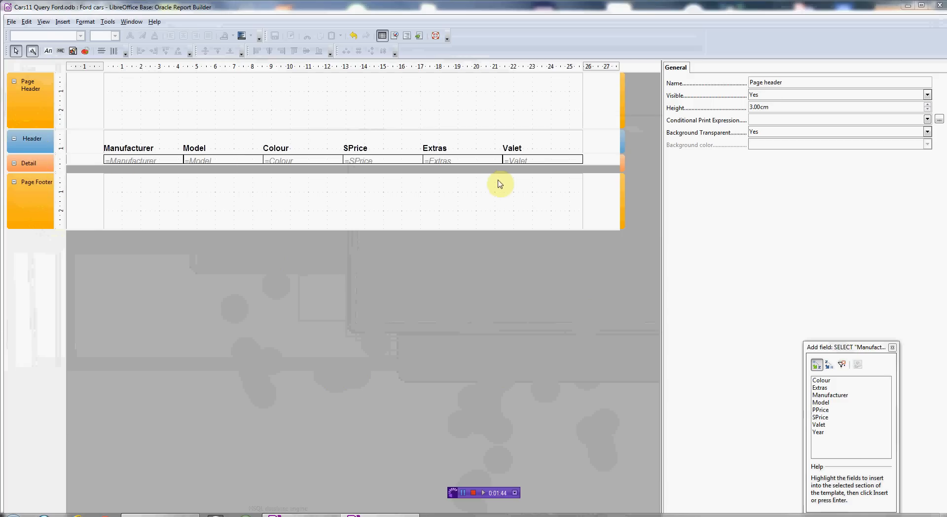
Format the SPrice field in the Detail section as currency, EUR € Spanish (Spain), with two decimal places
{"action": "left_click", "coordinate": [369, 161]}
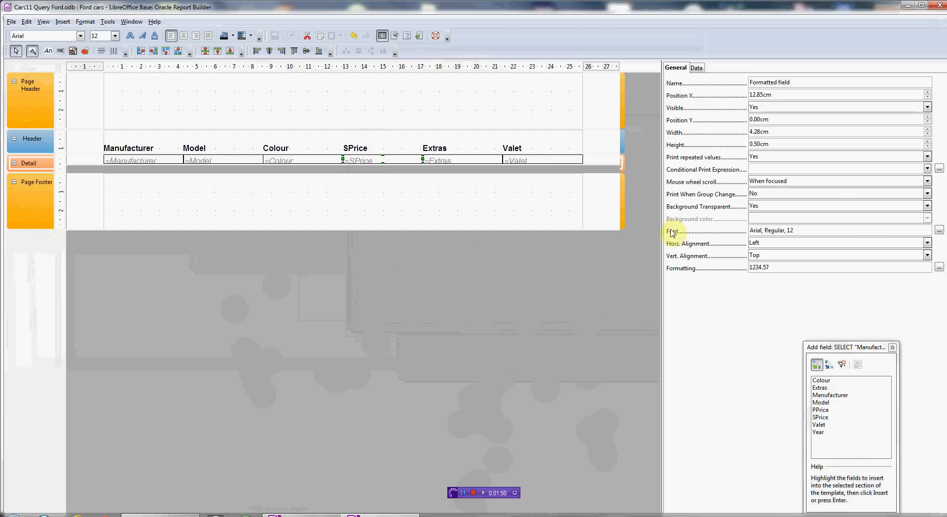
{"action": "left_click", "coordinate": [940, 267]}
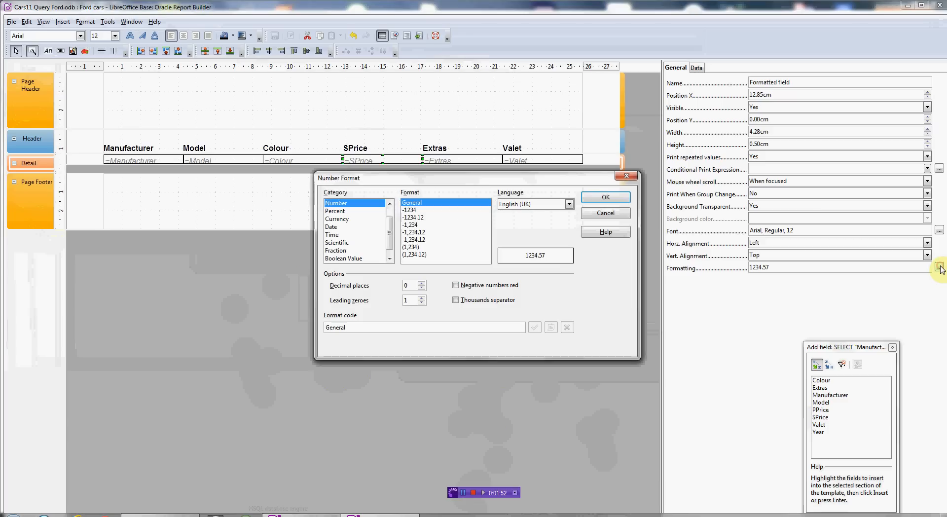
{"action": "left_click", "coordinate": [341, 219]}
{"action": "left_click", "coordinate": [486, 204]}
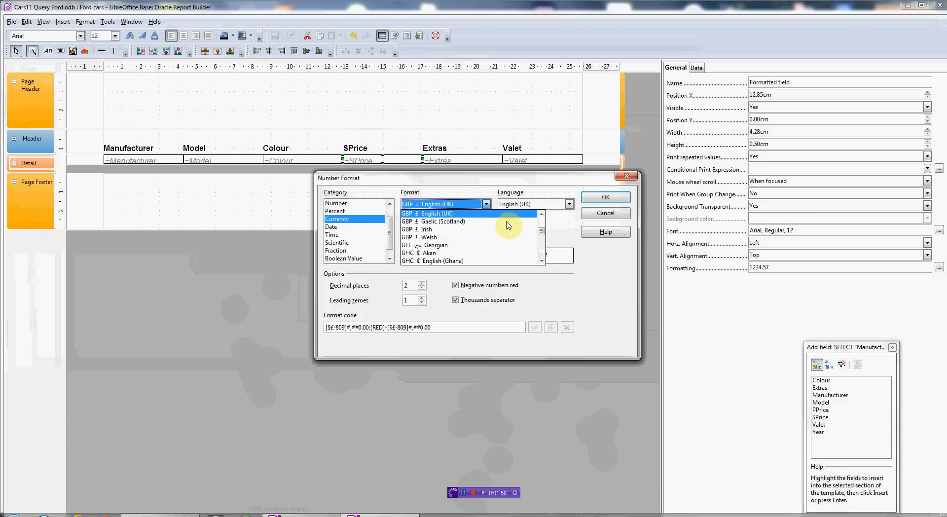
{"action": "scroll", "coordinate": [542, 215], "scroll_direction": "up", "scroll_amount": 5}
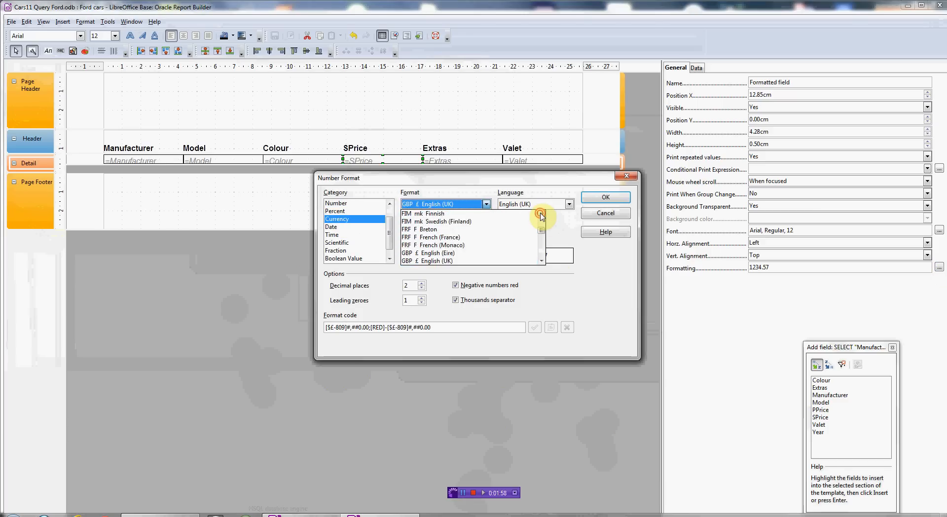
{"action": "scroll", "coordinate": [541, 216], "scroll_direction": "up", "scroll_amount": 2}
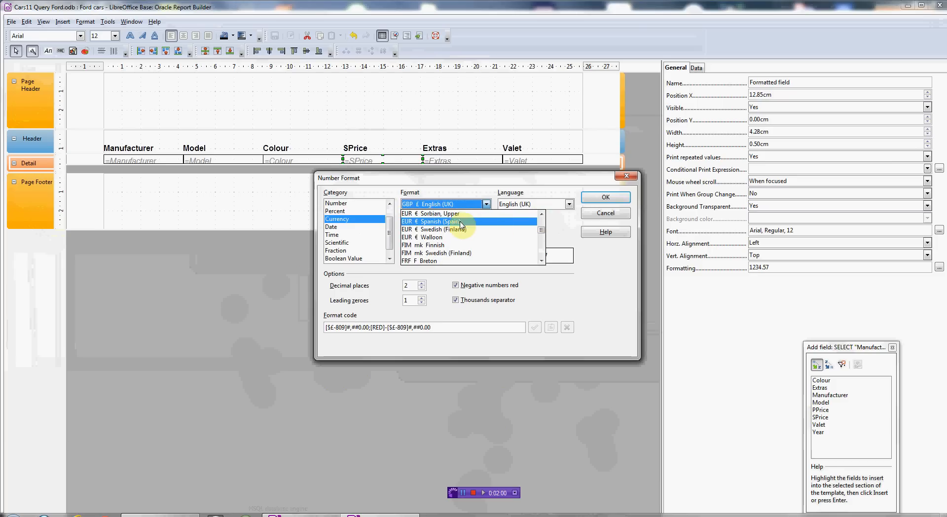
{"action": "left_click", "coordinate": [458, 221]}
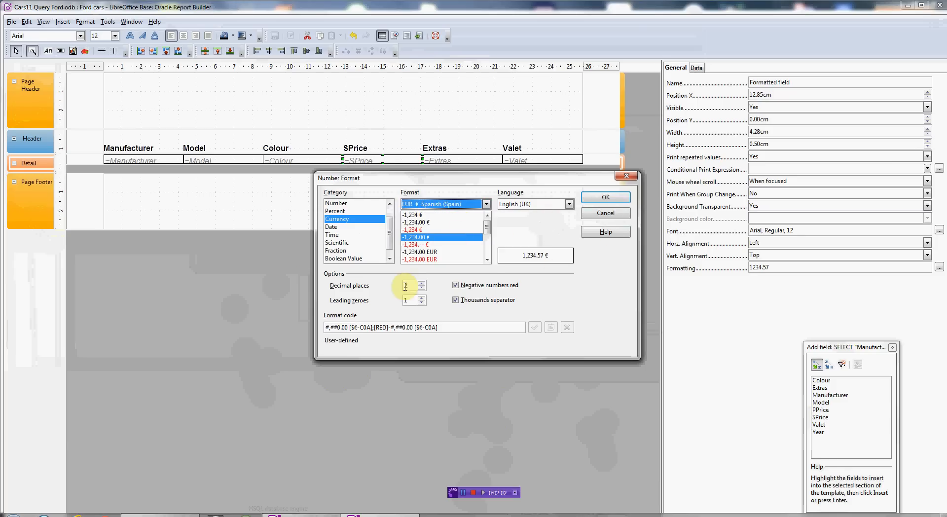
{"action": "left_click", "coordinate": [596, 199]}
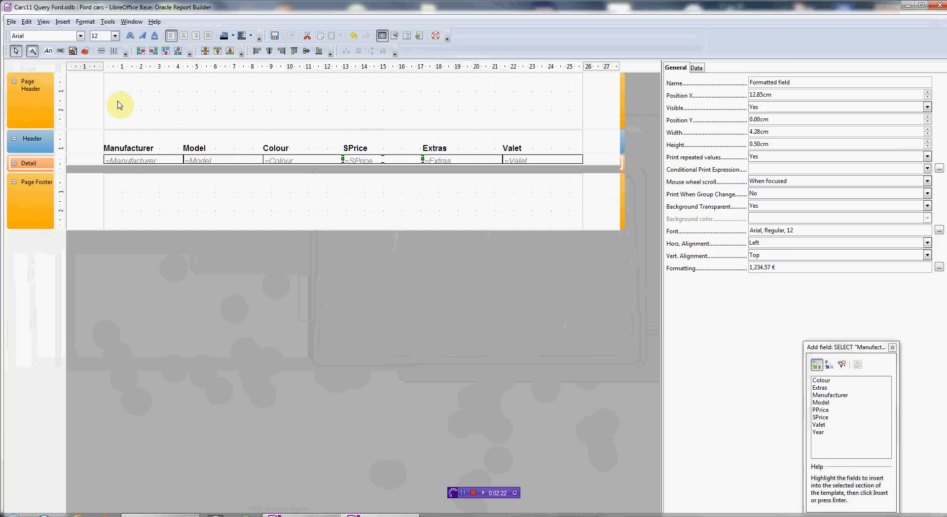
Draw a label about 12 cm wide and 1 cm high in the Page Header and enter the person's title and surname
{"action": "left_click", "coordinate": [35, 104]}
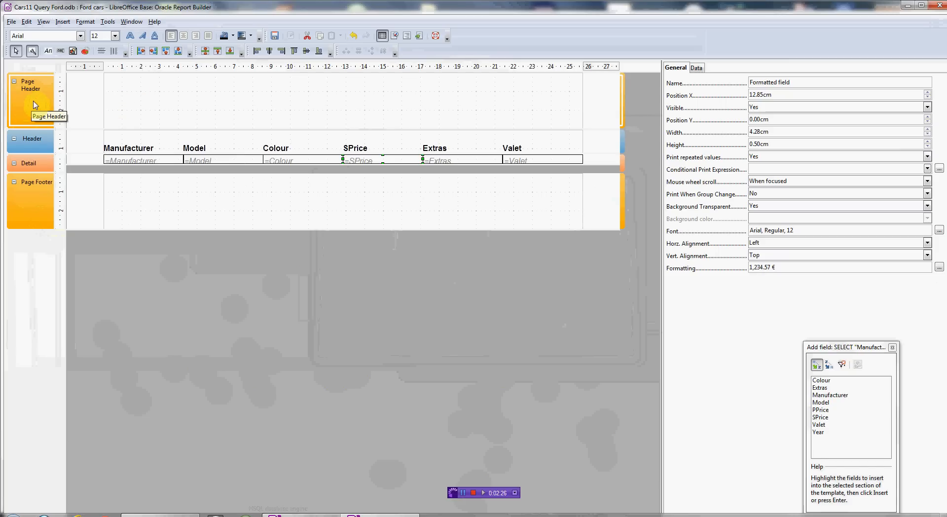
{"action": "left_click", "coordinate": [48, 52]}
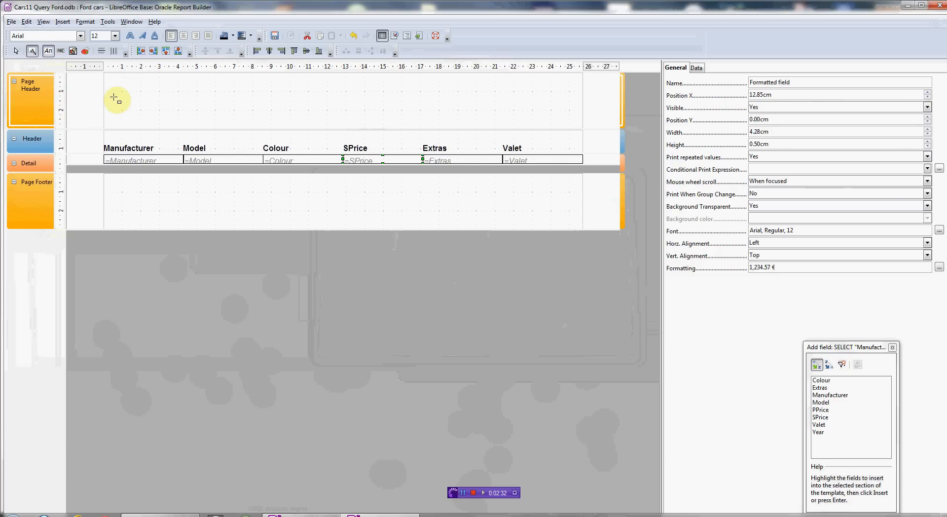
{"action": "left_click_drag", "start_coordinate": [113, 96], "coordinate": [337, 114]}
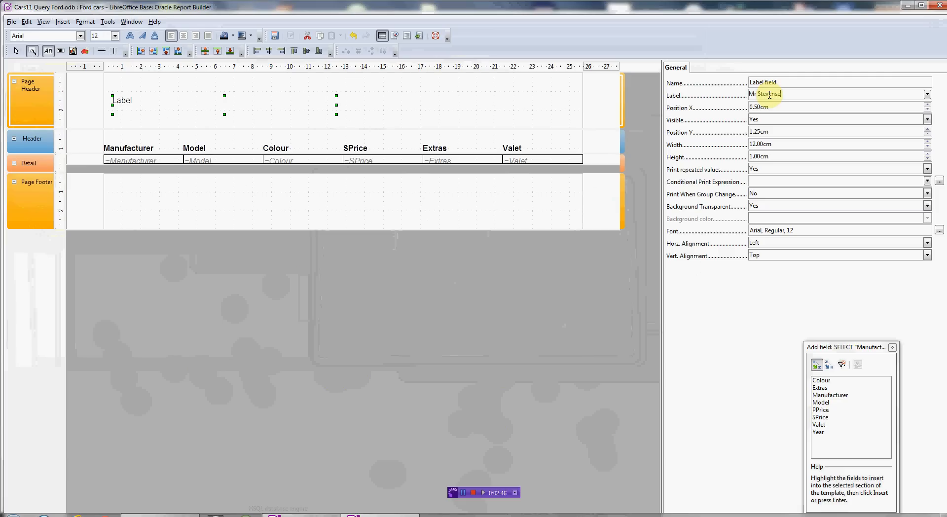
{"action": "left_click", "coordinate": [303, 110]}
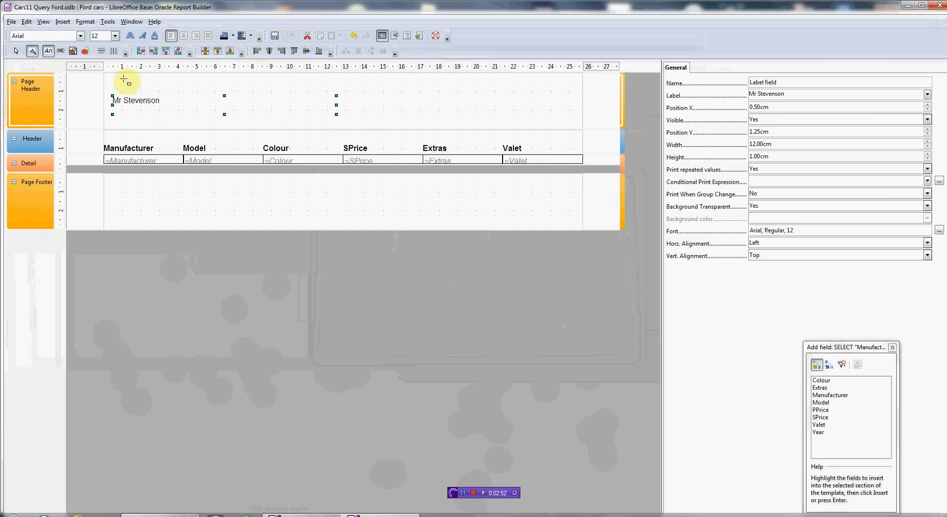
Stretch the Page Header label across the full page width of 25.70 cm and move it down to Position Y 1.75 cm
{"action": "left_click_drag", "start_coordinate": [111, 105], "coordinate": [104, 104]}
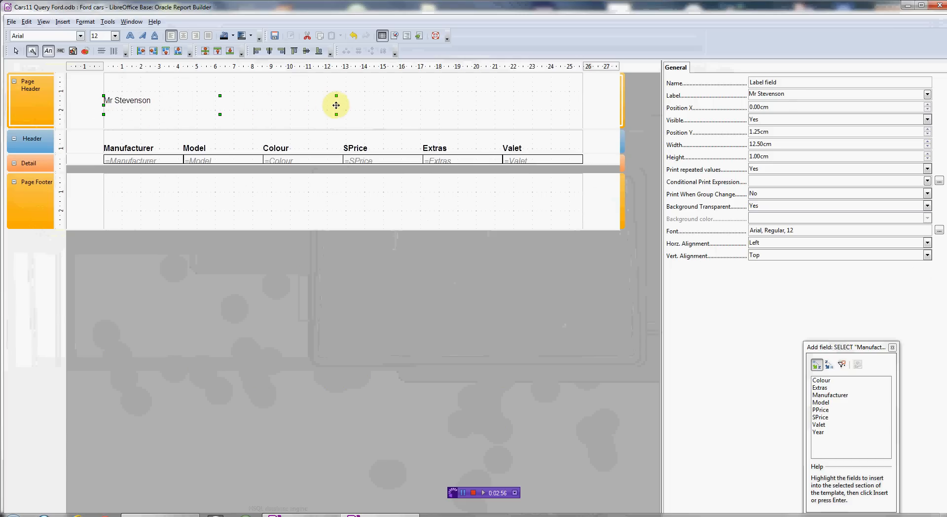
{"action": "left_click_drag", "start_coordinate": [336, 104], "coordinate": [581, 110]}
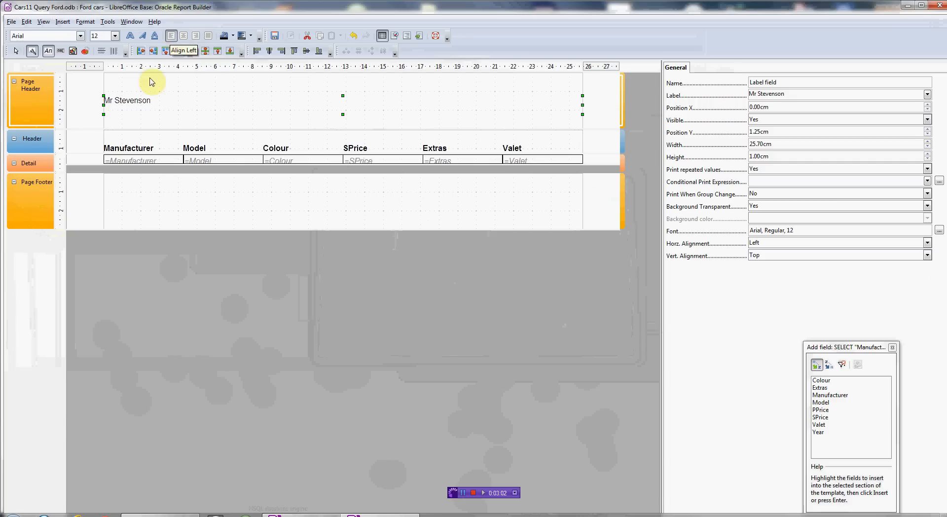
{"action": "left_click_drag", "start_coordinate": [142, 100], "coordinate": [142, 110]}
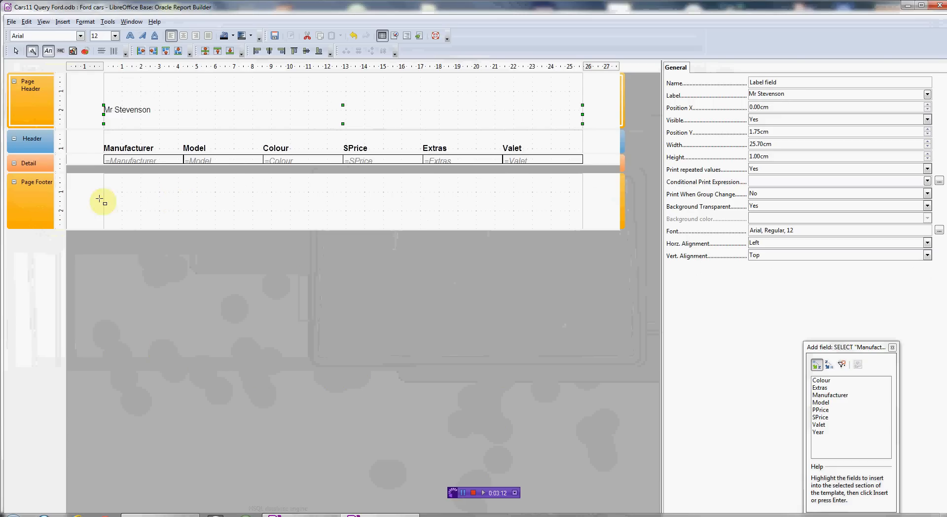
Enlarge the Header section to a height of about 3.5 cm
{"action": "left_click", "coordinate": [32, 143]}
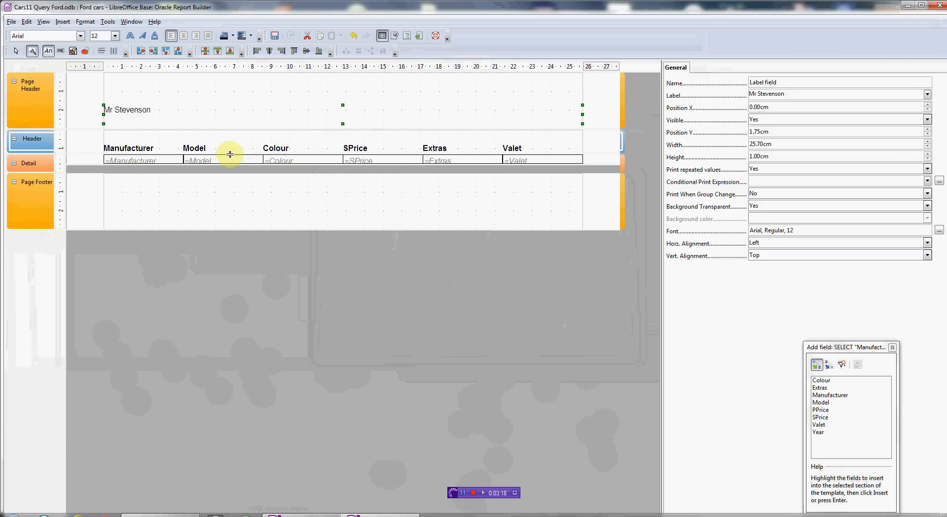
{"action": "left_click_drag", "start_coordinate": [230, 155], "coordinate": [229, 194]}
{"action": "left_click", "coordinate": [132, 148], "text": "shift"}
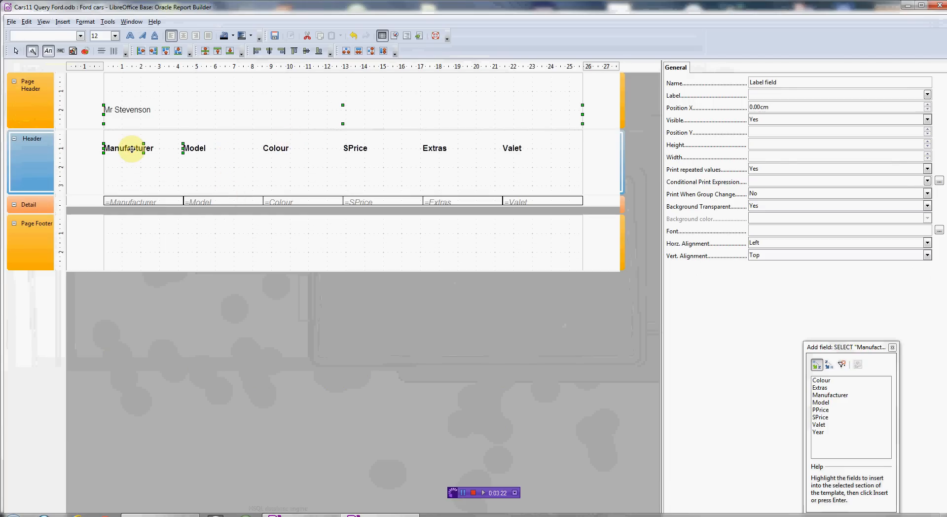
{"action": "left_click", "coordinate": [188, 148], "text": "shift"}
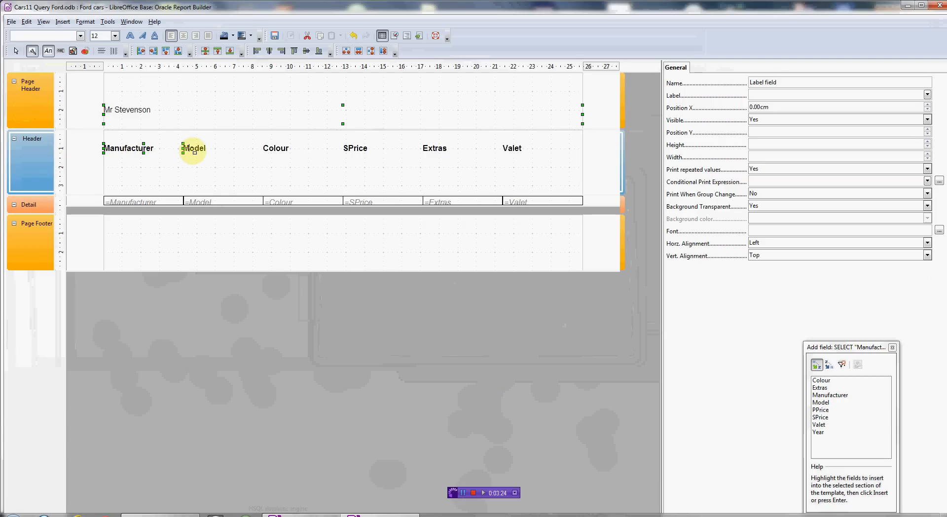
{"action": "left_click", "coordinate": [198, 148], "text": "shift"}
{"action": "left_click", "coordinate": [196, 148], "text": "shift"}
{"action": "left_click", "coordinate": [147, 173]}
Move all six column heading labels, Manufacturer through Valet, down together within the Header section to Position Y 2.50 cm
{"action": "left_click", "coordinate": [135, 151]}
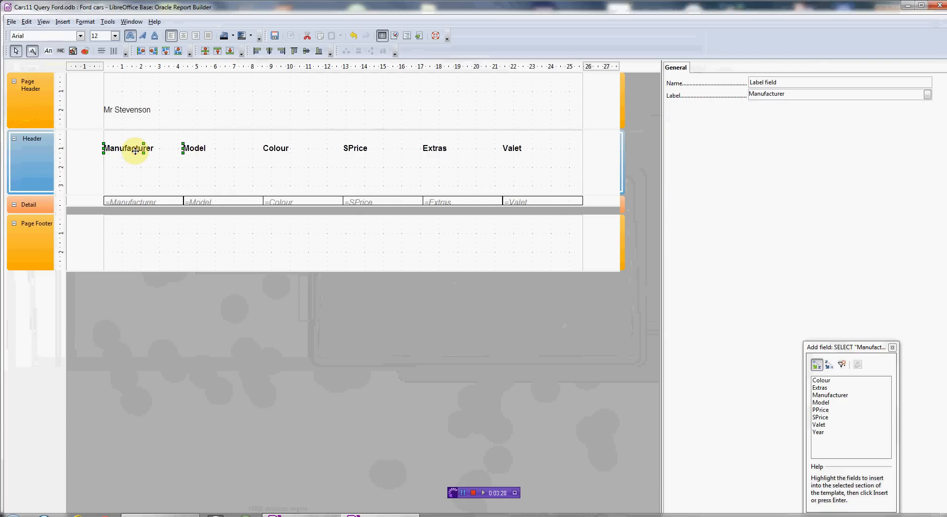
{"action": "left_click", "coordinate": [194, 148], "text": "shift"}
{"action": "left_click", "coordinate": [278, 149], "text": "shift"}
{"action": "left_click", "coordinate": [356, 148], "text": "shift"}
{"action": "left_click", "coordinate": [435, 148], "text": "shift"}
{"action": "left_click", "coordinate": [516, 149], "text": "shift"}
{"action": "left_click_drag", "start_coordinate": [273, 152], "coordinate": [275, 171]}
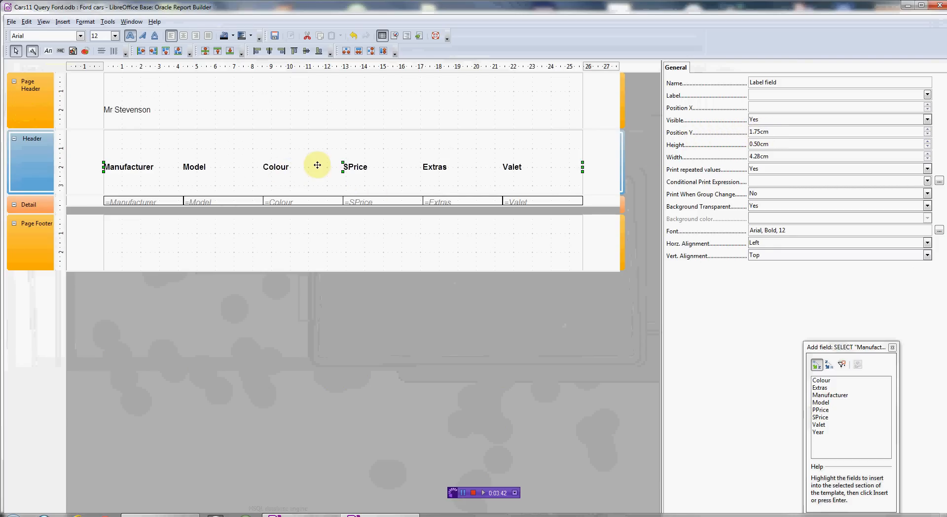
{"action": "left_click_drag", "start_coordinate": [316, 171], "coordinate": [320, 180]}
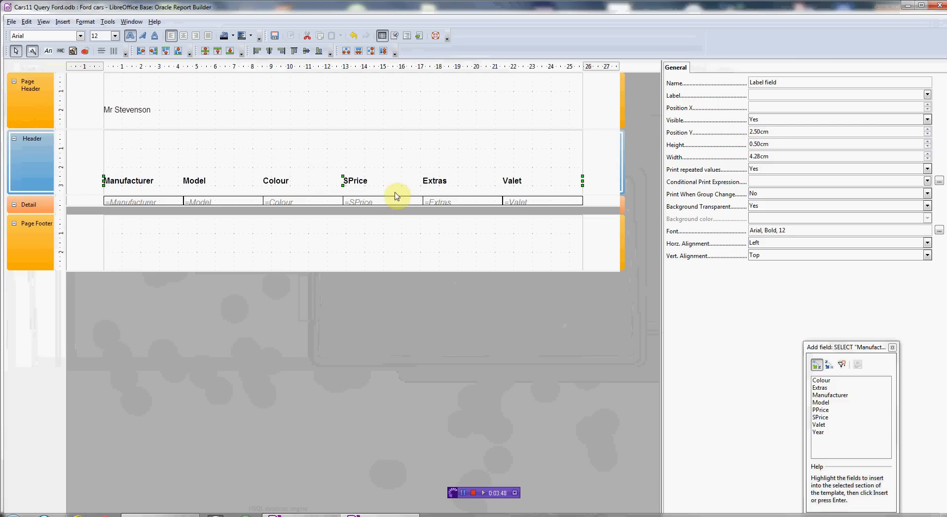
Draw a label about 13.5 cm wide and 1 cm high in the Header section and enter "All Ford cars in stock"
{"action": "left_click", "coordinate": [284, 153]}
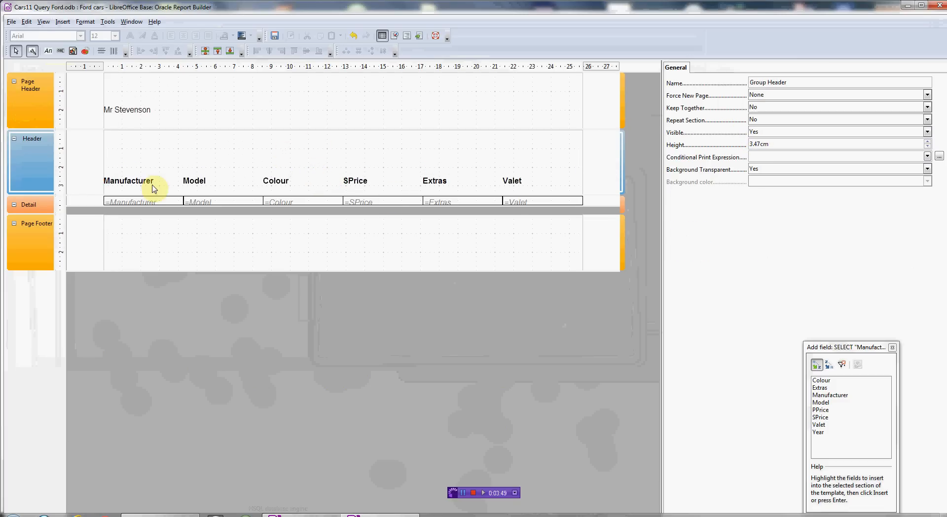
{"action": "left_click", "coordinate": [48, 50]}
{"action": "left_click_drag", "start_coordinate": [169, 138], "coordinate": [419, 158]}
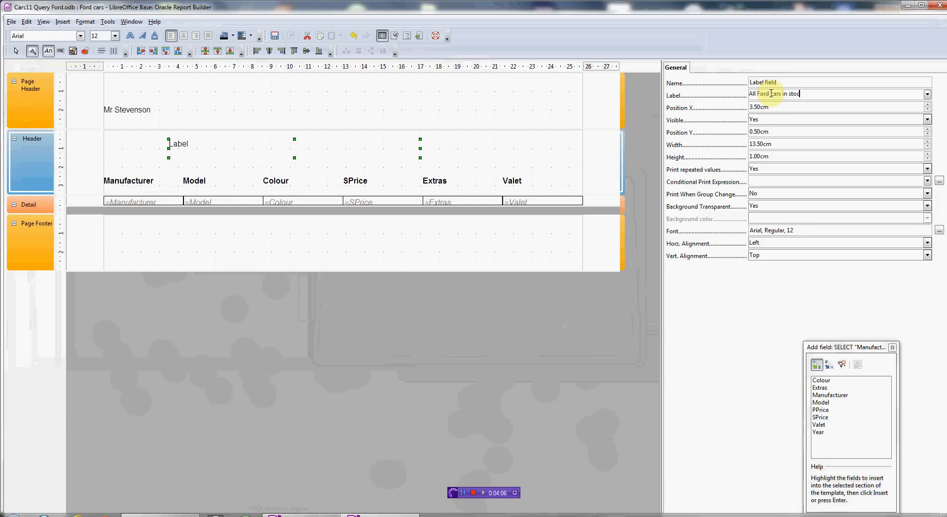
{"action": "left_click", "coordinate": [476, 158]}
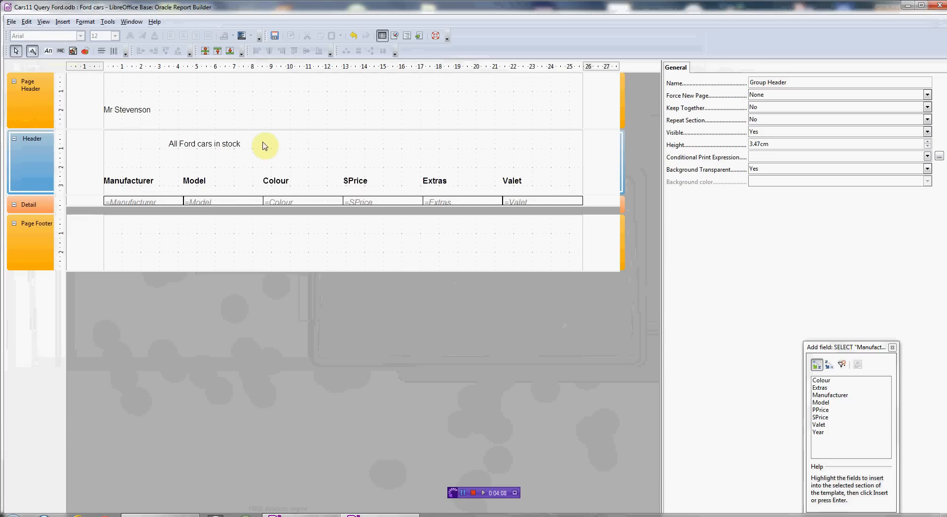
Centre the "All Ford cars in stock" label's text and stretch the label across the full page width of 25.70 cm
{"action": "left_click", "coordinate": [233, 144]}
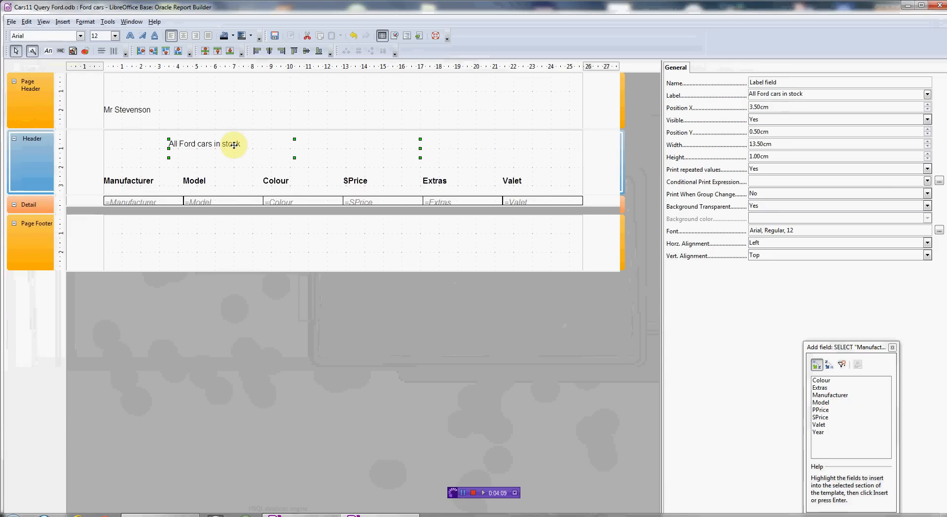
{"action": "left_click", "coordinate": [184, 36]}
{"action": "left_click_drag", "start_coordinate": [421, 148], "coordinate": [583, 148]}
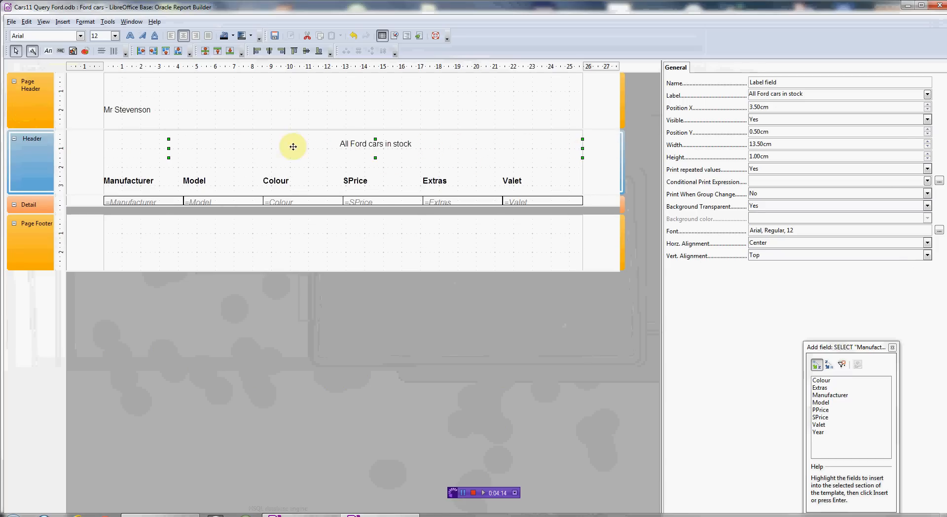
{"action": "left_click_drag", "start_coordinate": [168, 149], "coordinate": [104, 148]}
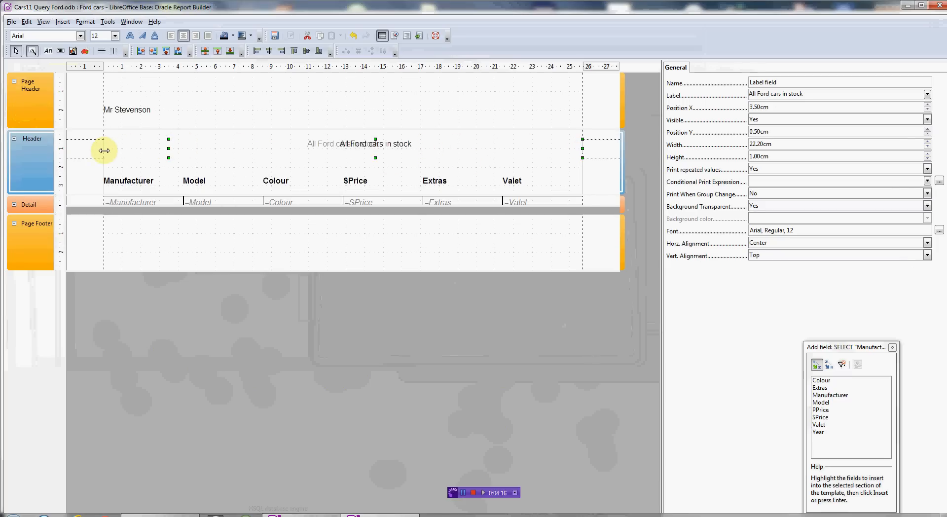
Set the font size of the "All Ford cars in stock" label to 14
{"action": "left_click", "coordinate": [115, 36]}
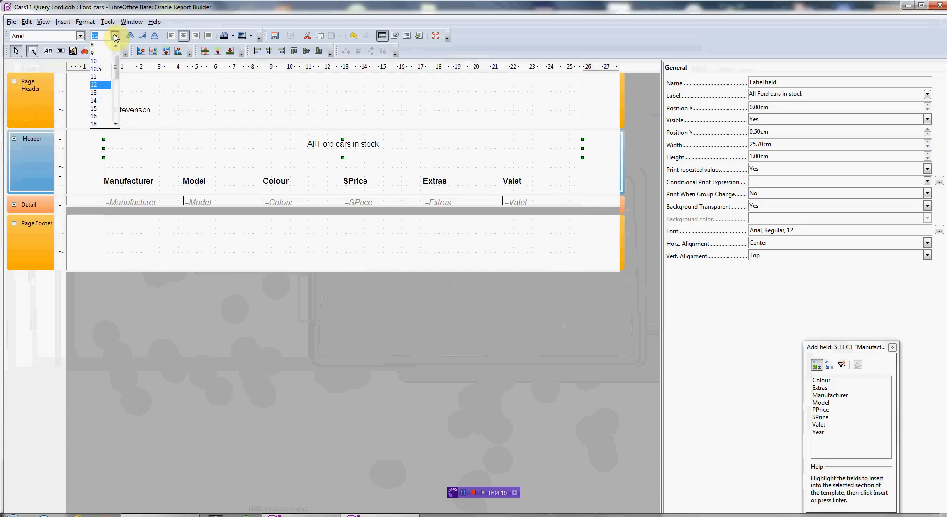
{"action": "left_click", "coordinate": [98, 102]}
{"action": "left_click", "coordinate": [242, 162]}
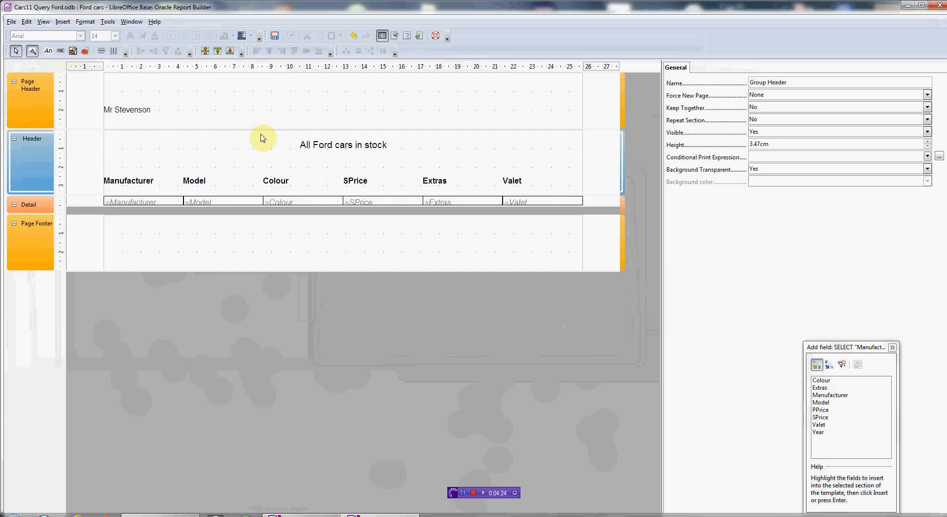
{"action": "left_click", "coordinate": [48, 51]}
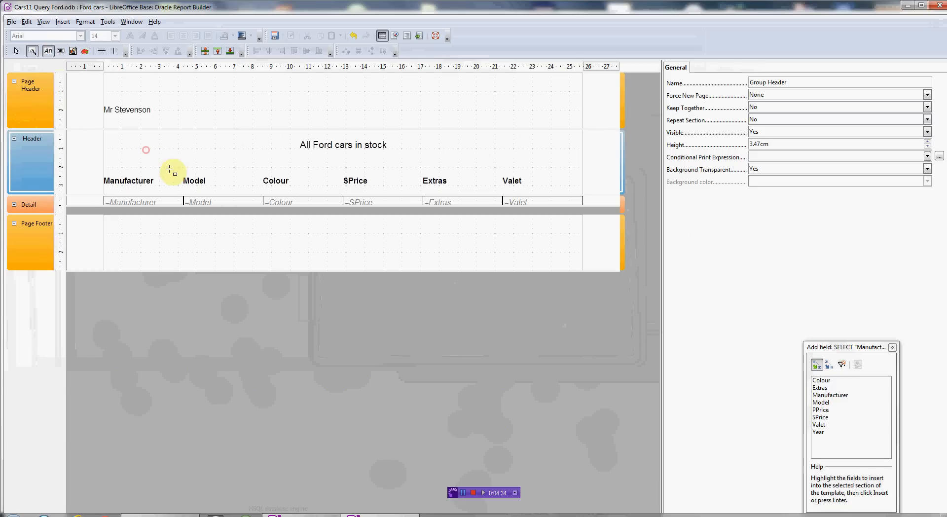
{"action": "left_click", "coordinate": [49, 52]}
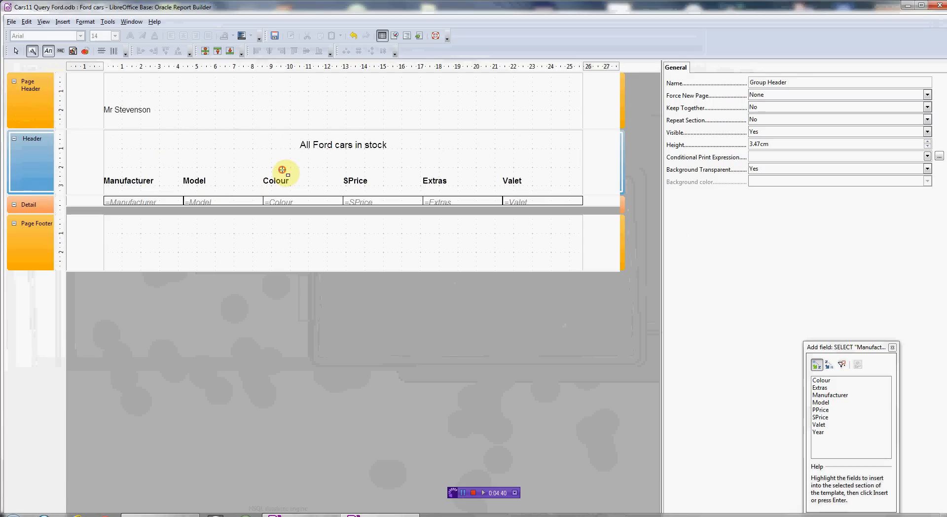
{"action": "left_click", "coordinate": [46, 51]}
{"action": "left_click_drag", "start_coordinate": [156, 152], "coordinate": [255, 173]}
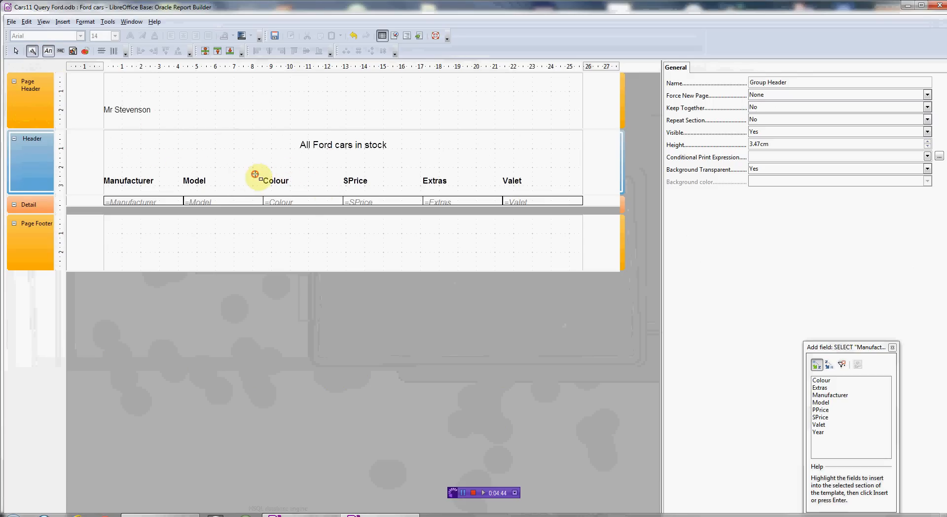
{"action": "left_click", "coordinate": [463, 493]}
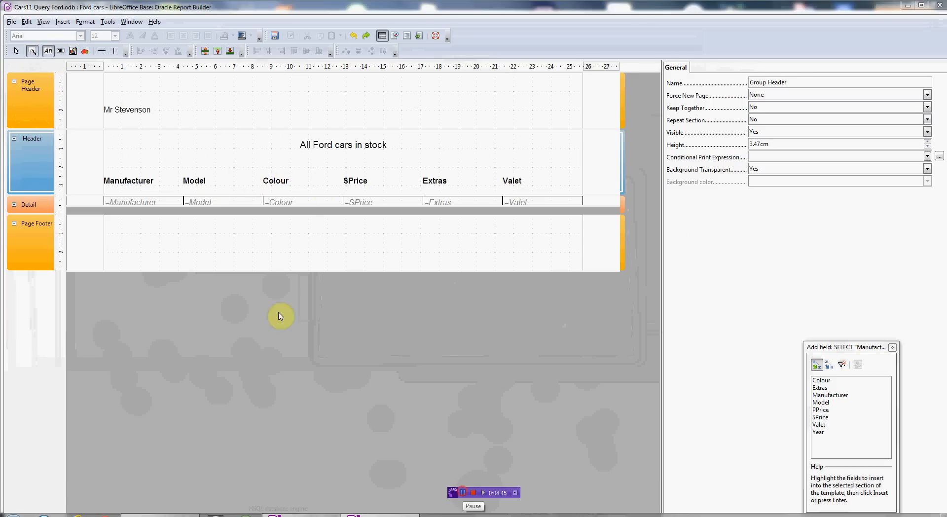
Draw a label about 8.25 cm wide and 1 cm high below the title and enter "request for" plus the customer's title and name
{"action": "left_click", "coordinate": [48, 51]}
{"action": "left_click_drag", "start_coordinate": [123, 151], "coordinate": [275, 167]}
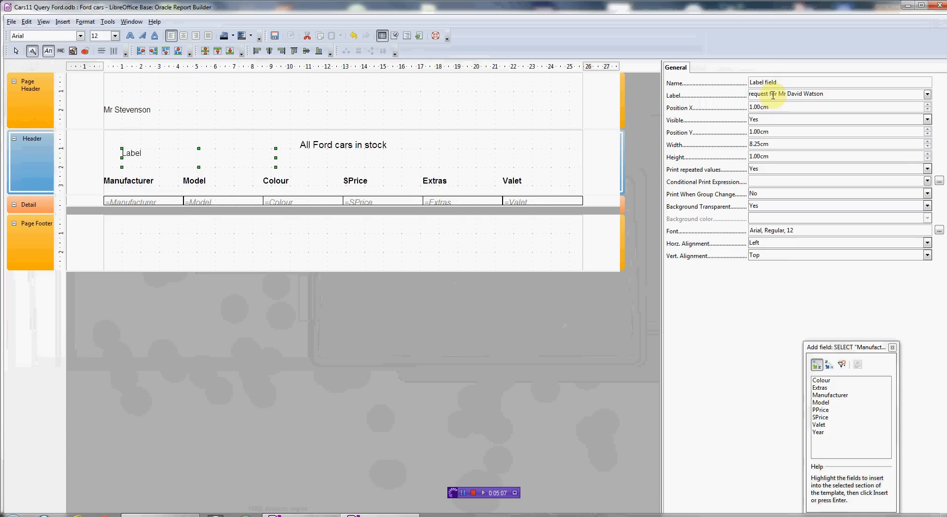
{"action": "left_click", "coordinate": [206, 160]}
Stretch the customer request label across the full page width of 25.70 cm and align its text right
{"action": "left_click_drag", "start_coordinate": [276, 158], "coordinate": [581, 174]}
{"action": "left_click", "coordinate": [129, 155]}
{"action": "left_click_drag", "start_coordinate": [122, 156], "coordinate": [103, 157]}
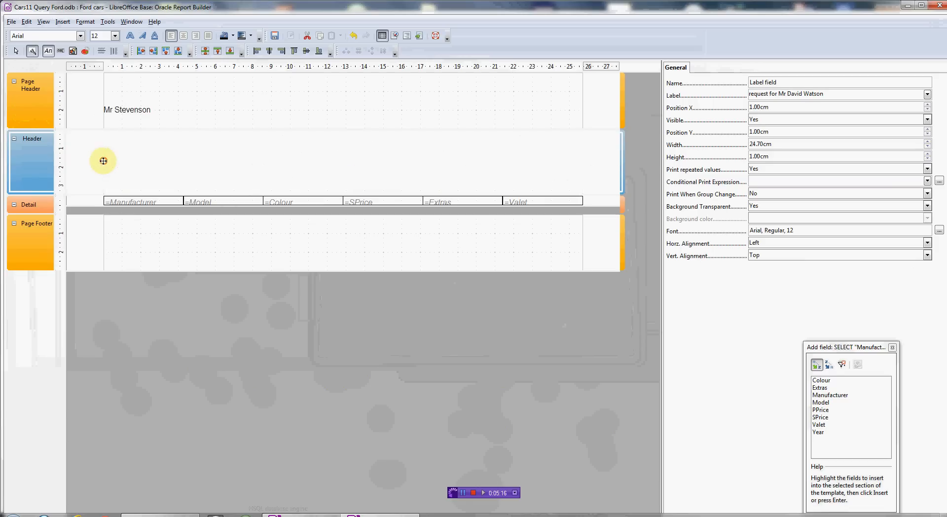
{"action": "left_click", "coordinate": [196, 38]}
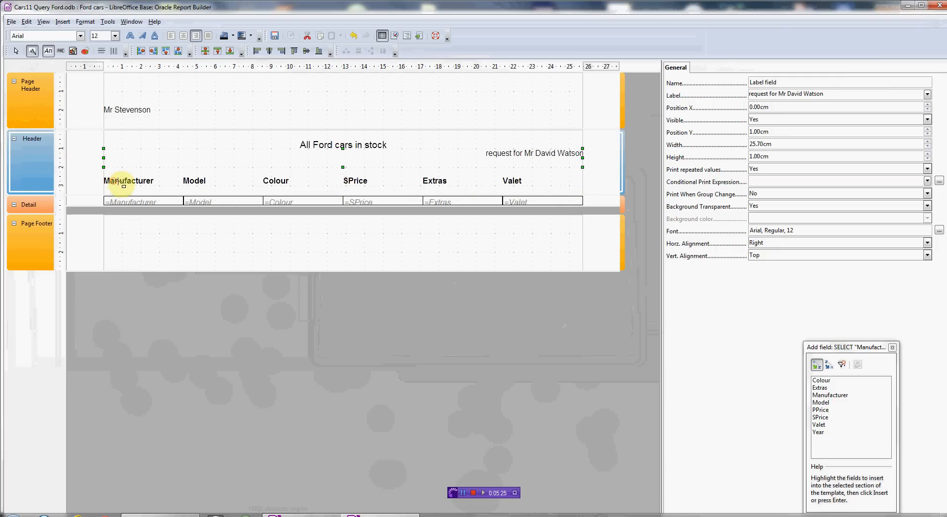
Move all six column heading labels up together to Position Y 2.00 cm and shrink the Header section slightly beneath them
{"action": "left_click", "coordinate": [144, 186]}
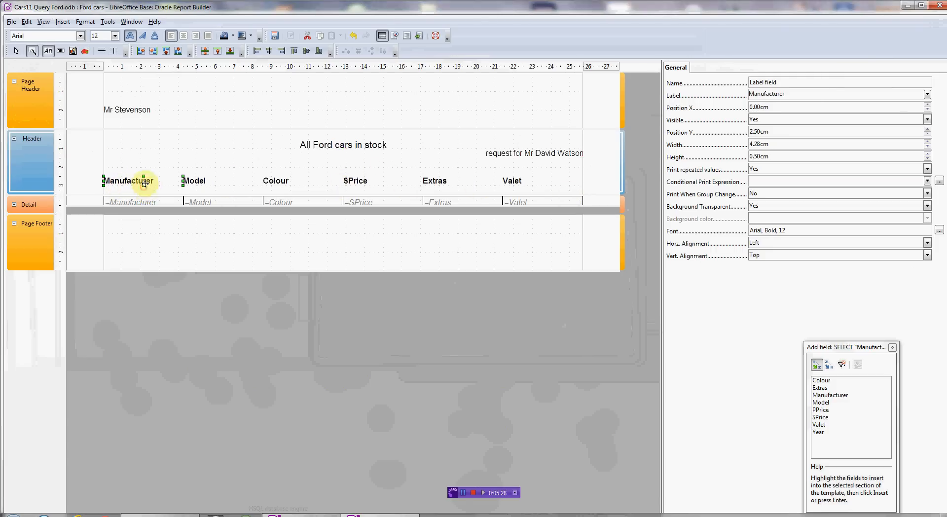
{"action": "left_click", "coordinate": [201, 171]}
{"action": "left_click", "coordinate": [146, 183]}
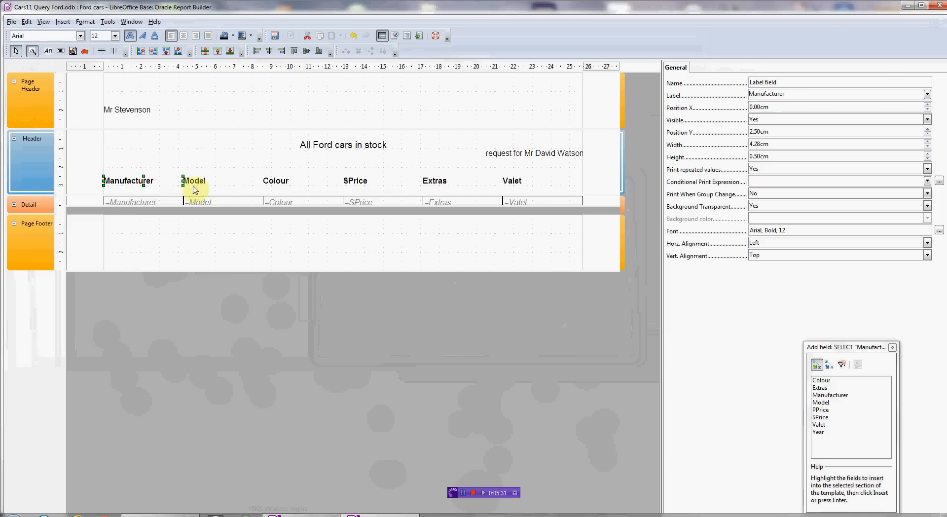
{"action": "left_click", "coordinate": [265, 181], "text": "shift"}
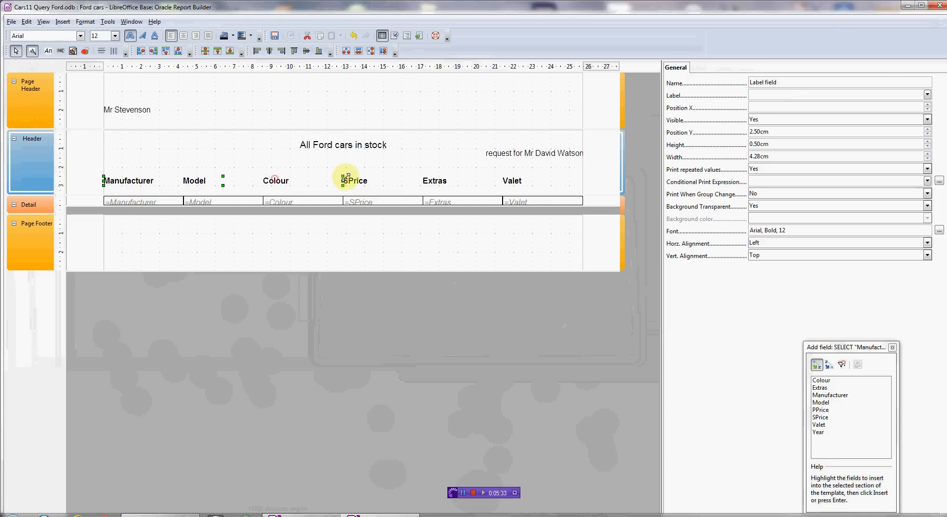
{"action": "left_click", "coordinate": [434, 182], "text": "shift"}
{"action": "left_click", "coordinate": [513, 182], "text": "shift"}
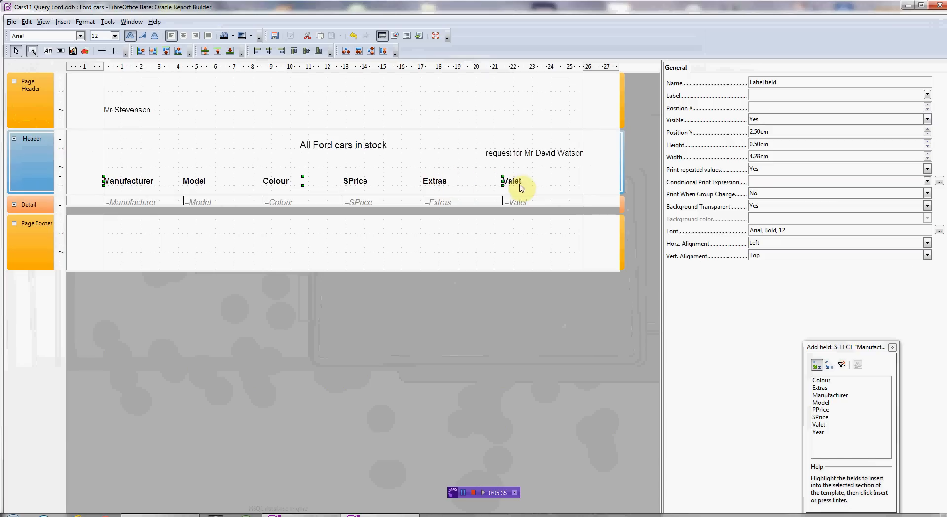
{"action": "left_click_drag", "start_coordinate": [435, 181], "coordinate": [436, 172]}
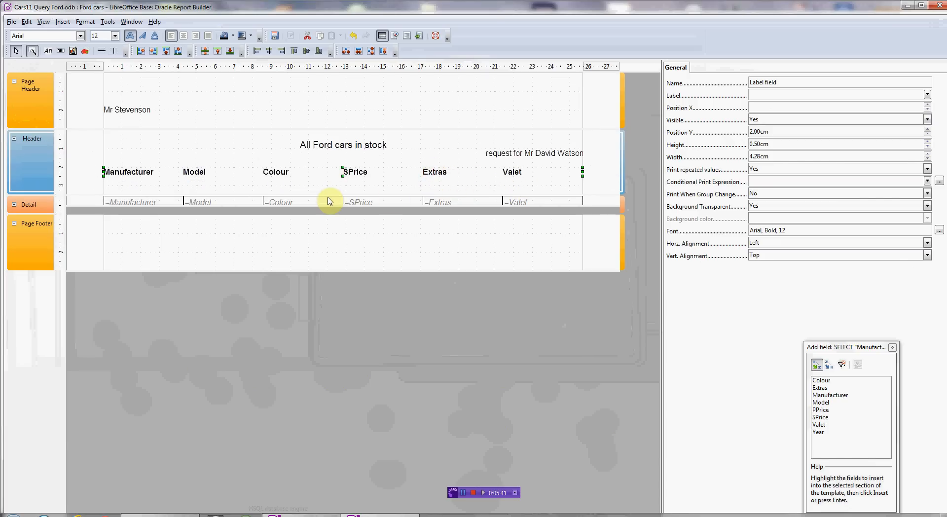
{"action": "left_click_drag", "start_coordinate": [326, 194], "coordinate": [330, 186]}
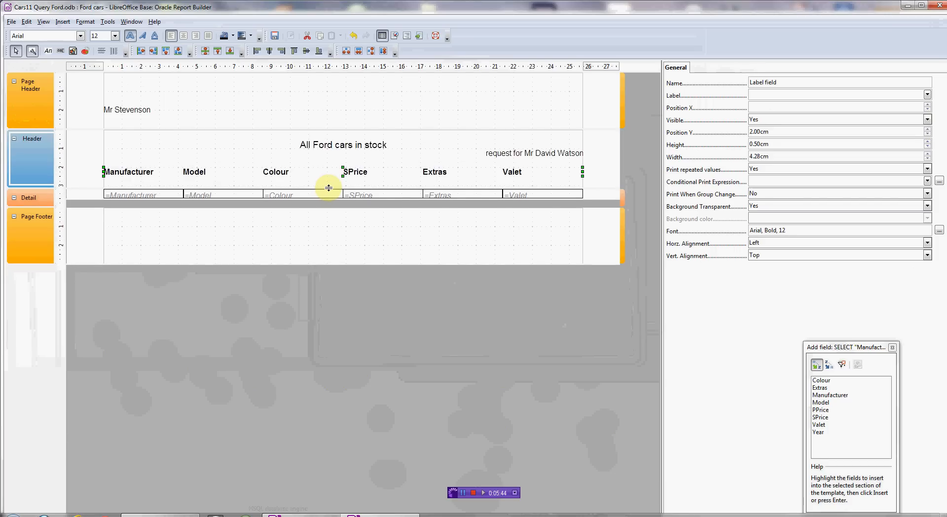
{"action": "left_click", "coordinate": [322, 227]}
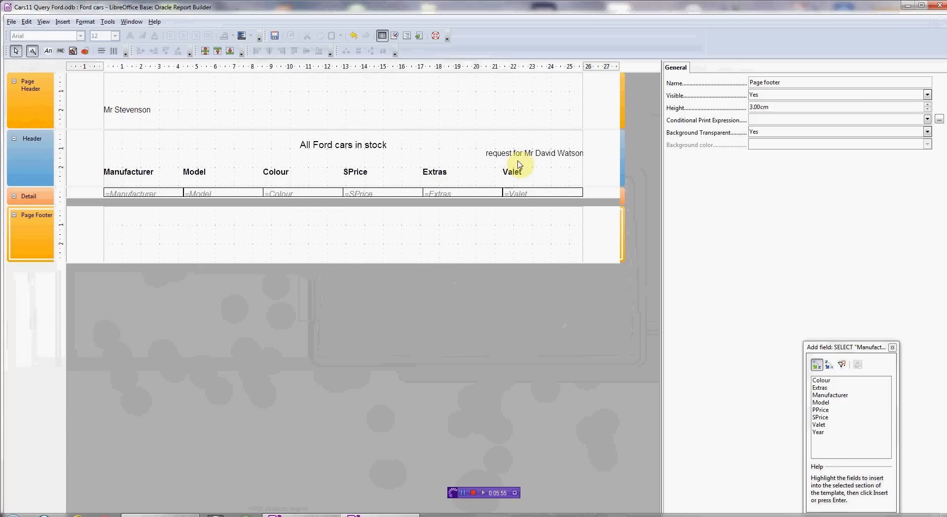
Run the report and review the header labels, column headings and car records on both pages
{"action": "left_click", "coordinate": [419, 36]}
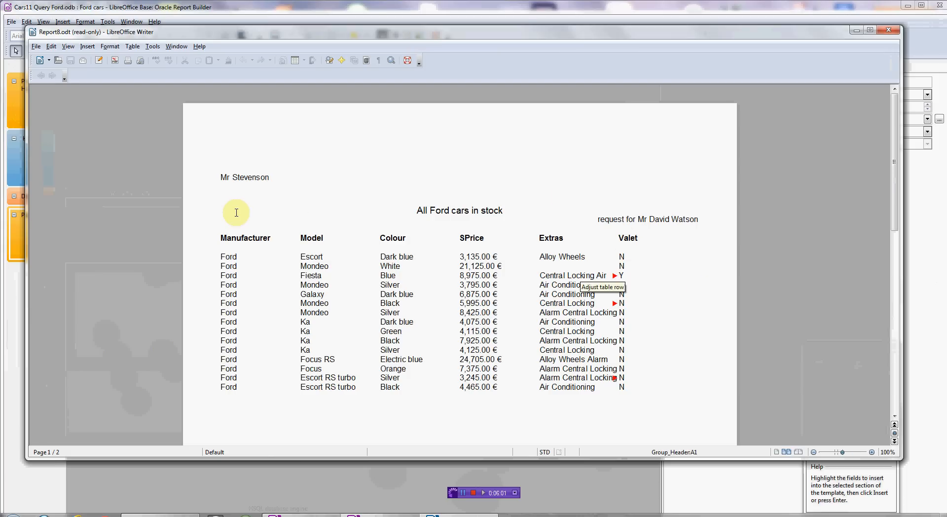
{"action": "left_click_drag", "start_coordinate": [893, 170], "coordinate": [943, 197]}
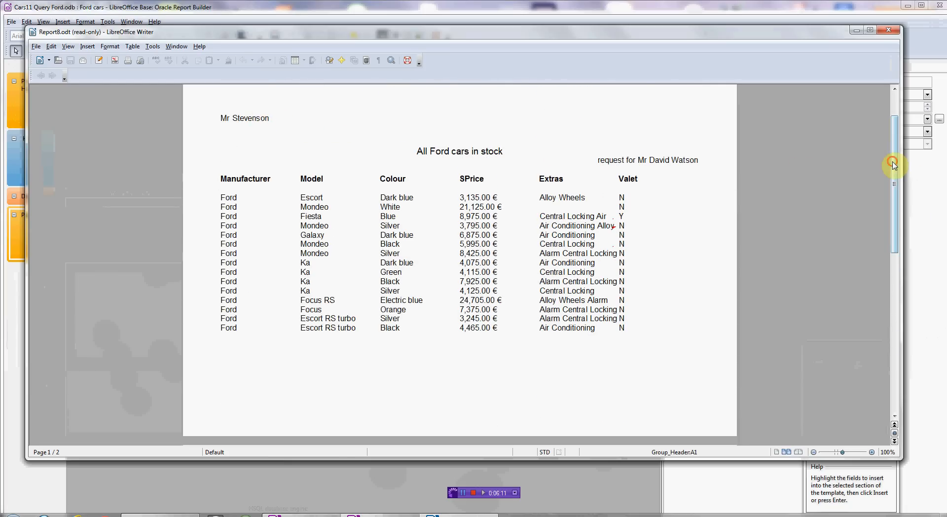
{"action": "left_click_drag", "start_coordinate": [896, 172], "coordinate": [913, 255]}
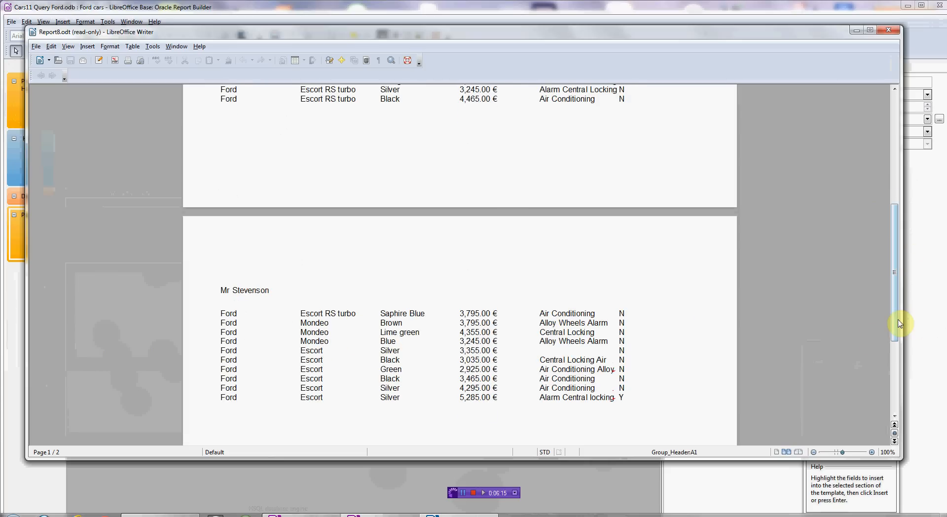
{"action": "left_click_drag", "start_coordinate": [897, 323], "coordinate": [911, 232]}
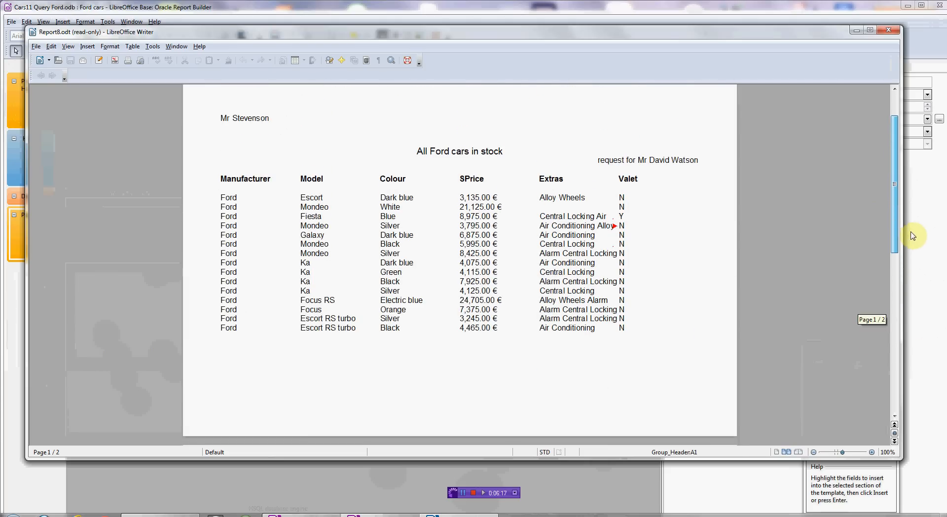